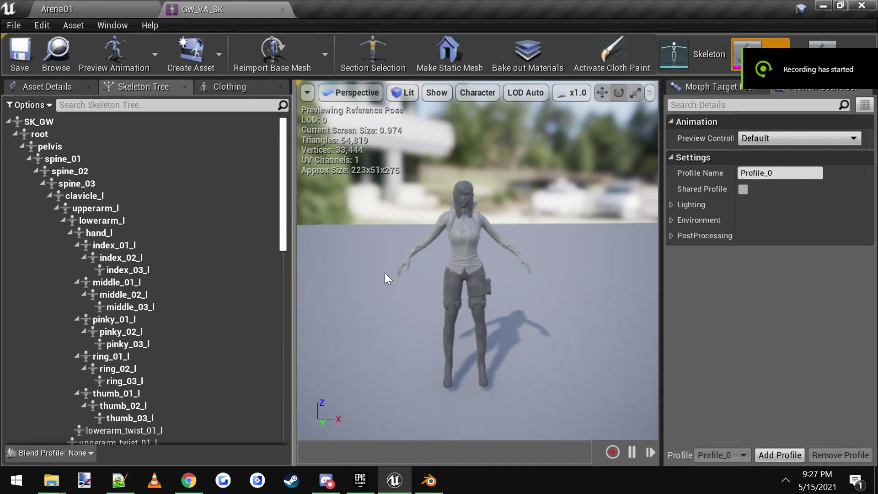
Inspect the SK_GW bone in GW_VA_SK's Skeleton Tree, then return to the Meshes folder.
click(71, 122)
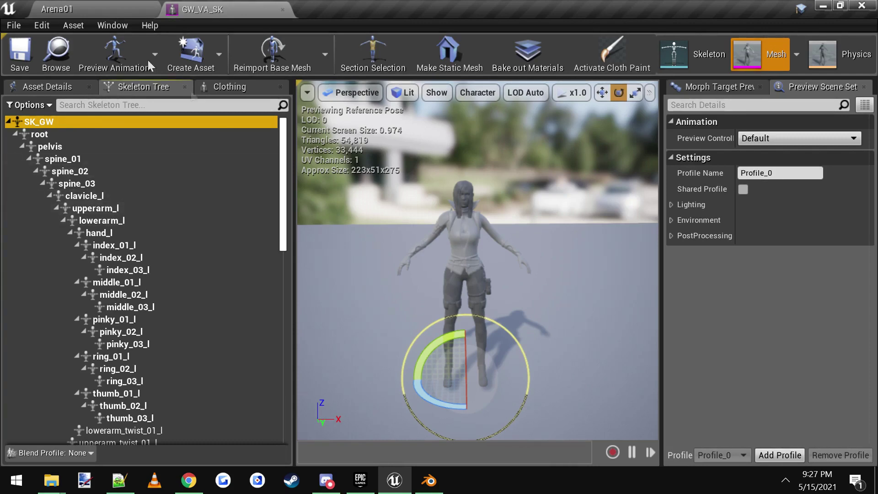
click(99, 5)
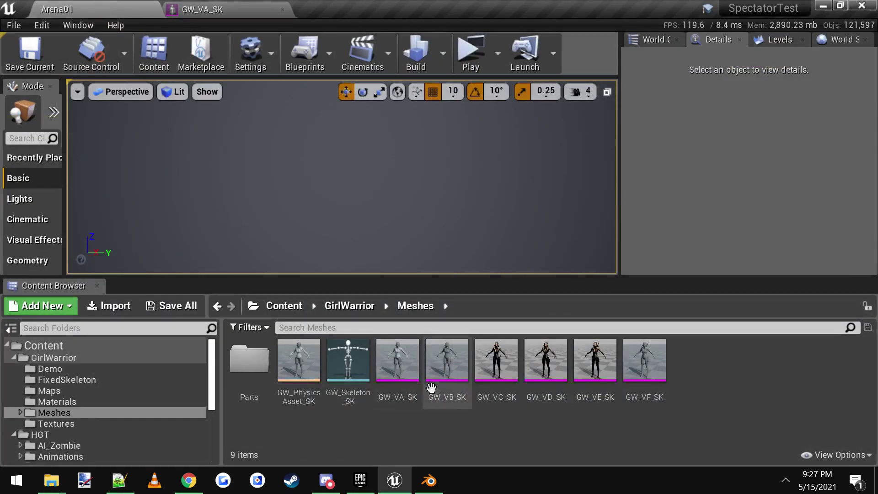
click(405, 371)
right_click(408, 376)
mouse_move(452, 260)
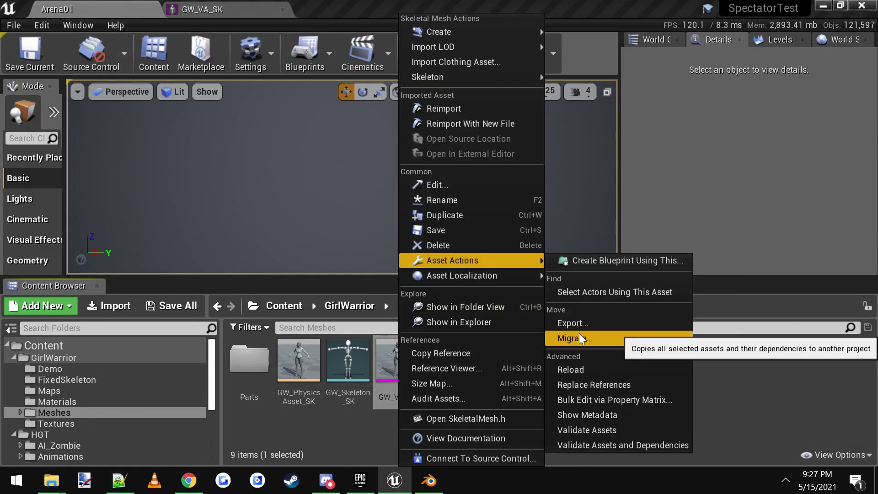
click(572, 322)
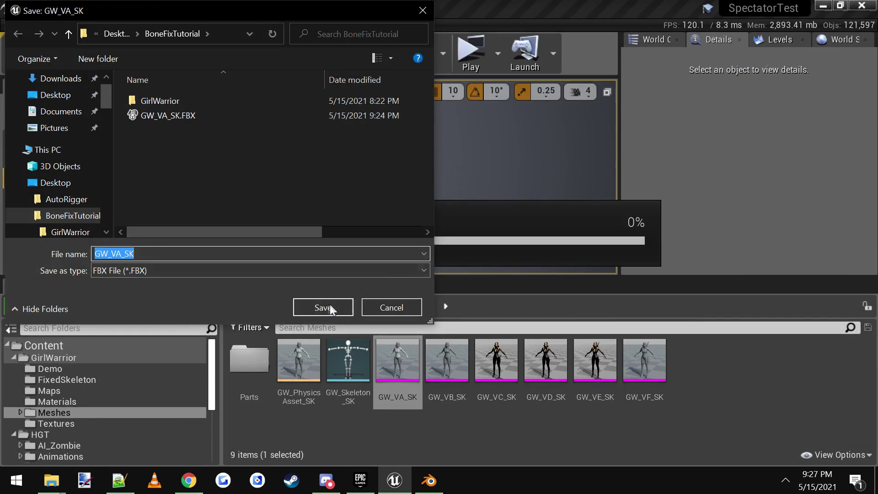
click(391, 308)
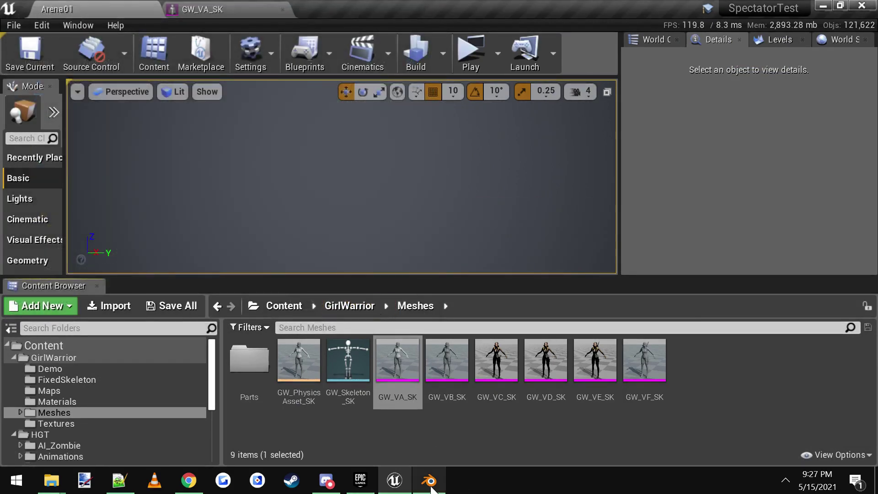
click(429, 483)
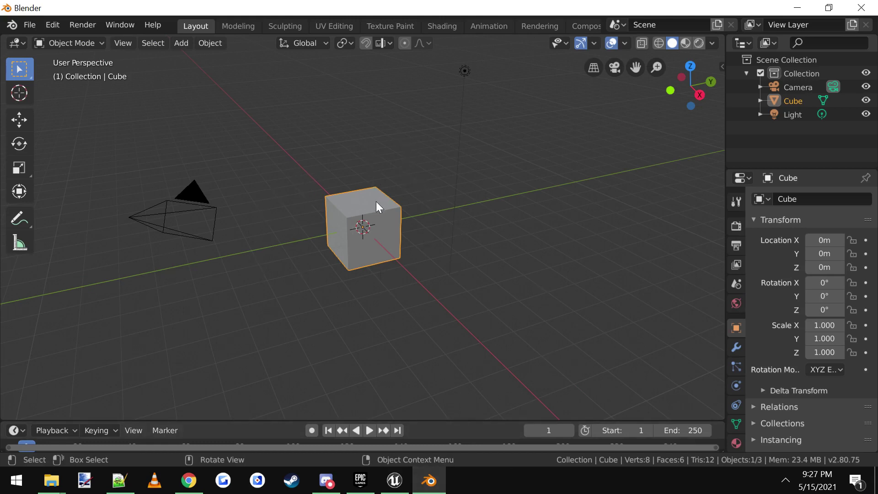
Delete the default Cube, Camera and Light from the Blender scene.
key(Delete)
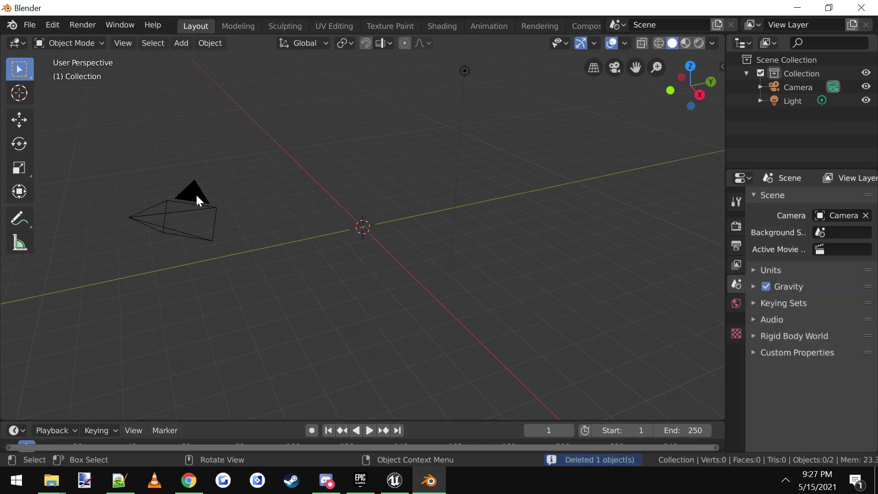
click(200, 199)
key(Delete)
click(464, 73)
key(Delete)
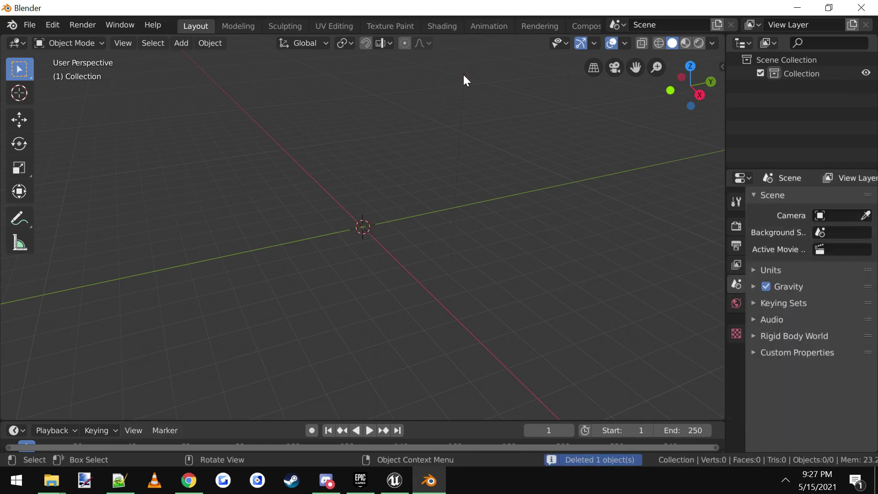
Import GW_VA_SK.FBX from BoneFixTutorial and frame the character from the front.
click(29, 26)
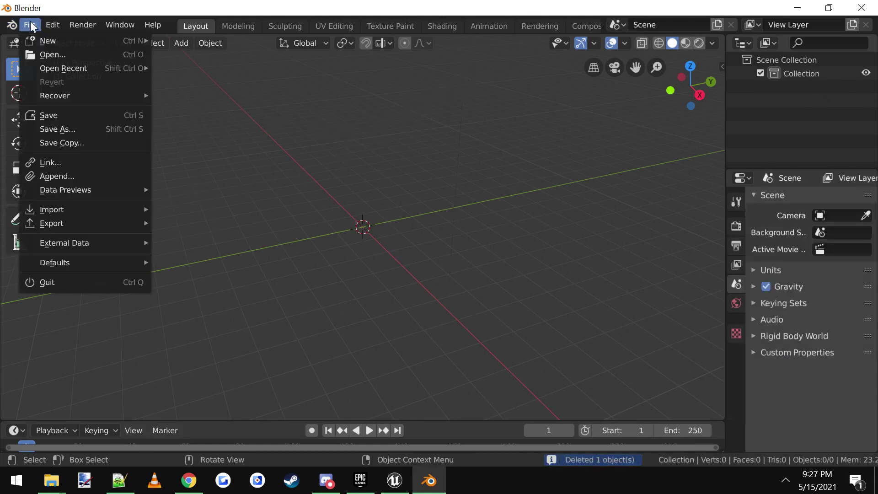
mouse_move(51, 210)
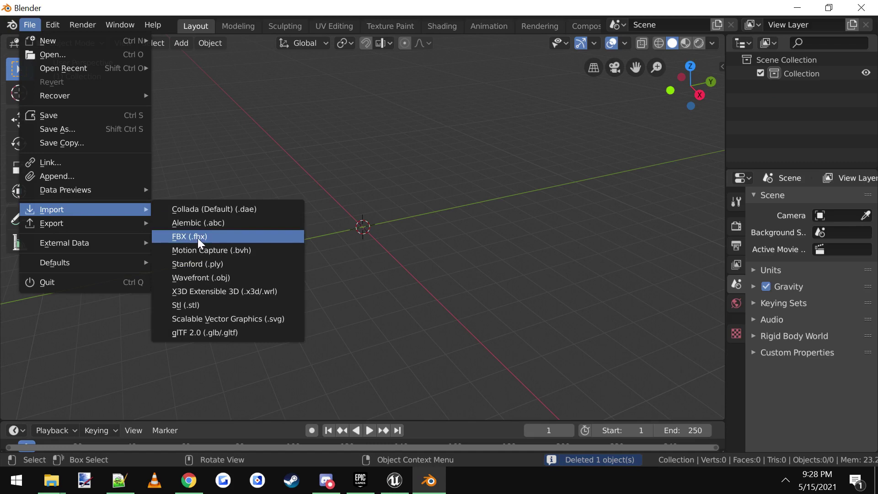
click(198, 238)
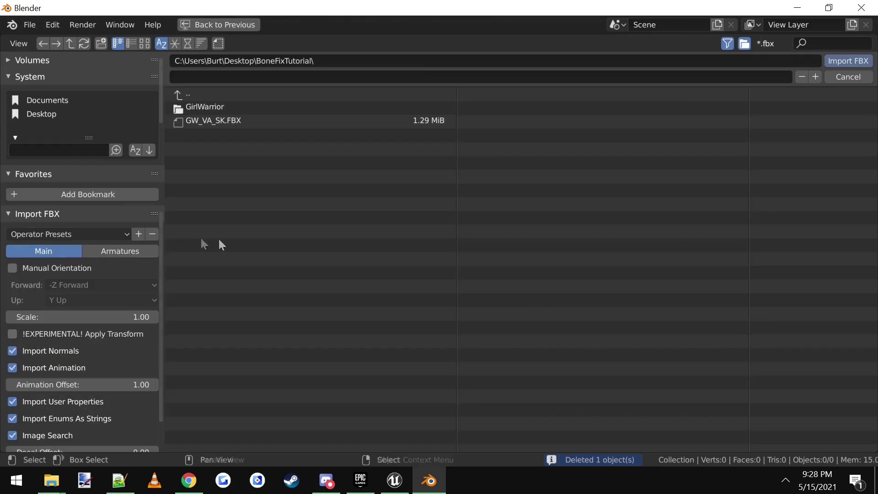
click(229, 122)
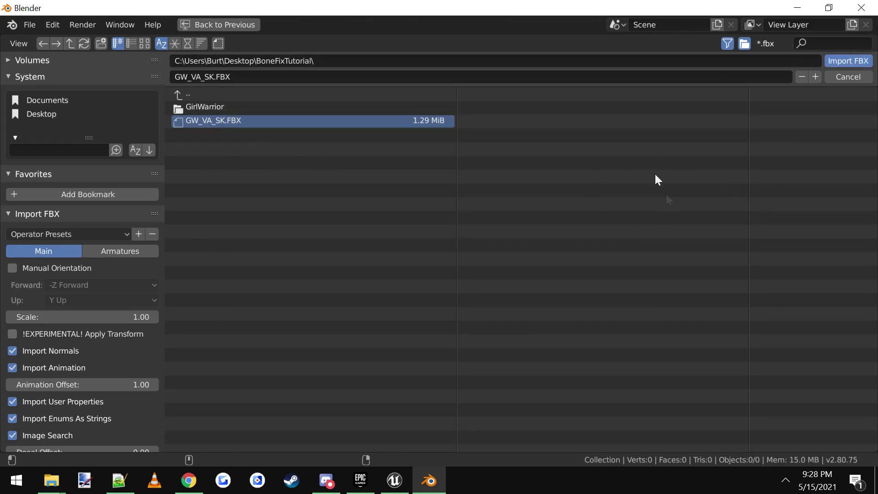
scroll(376, 186, up, 4)
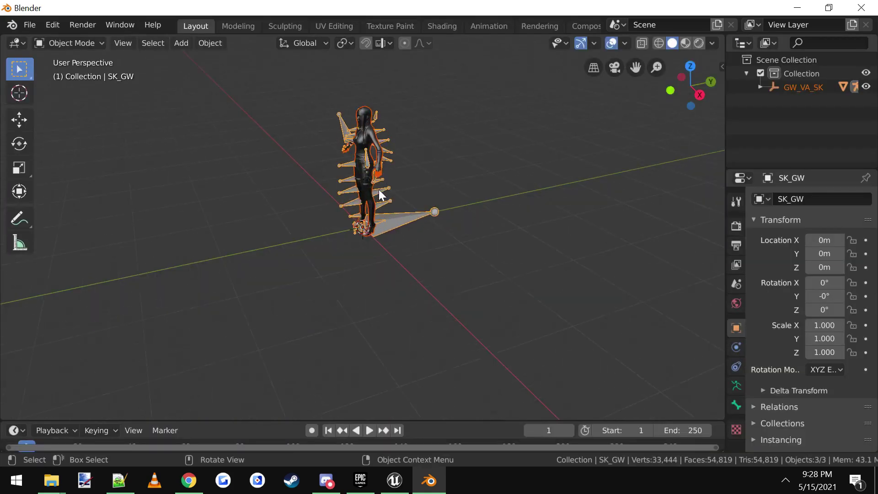
scroll(425, 202, up, 2)
scroll(465, 194, up, 1)
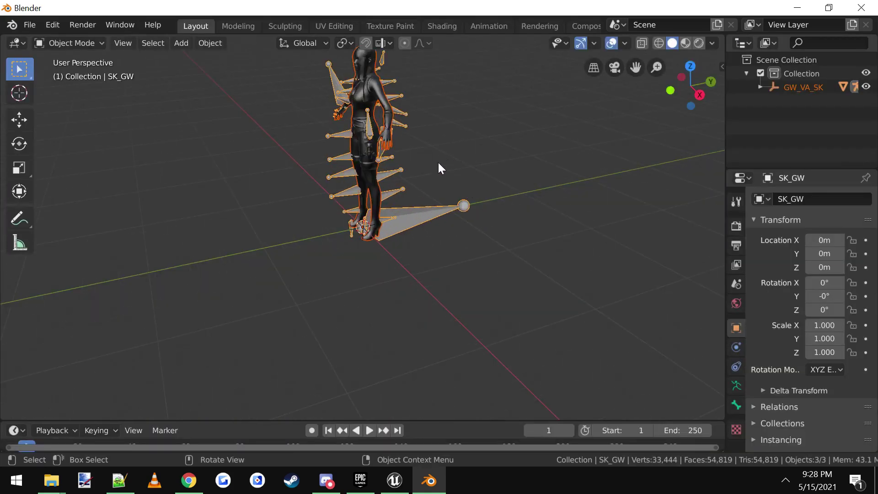
middle_drag(438, 163, 515, 146)
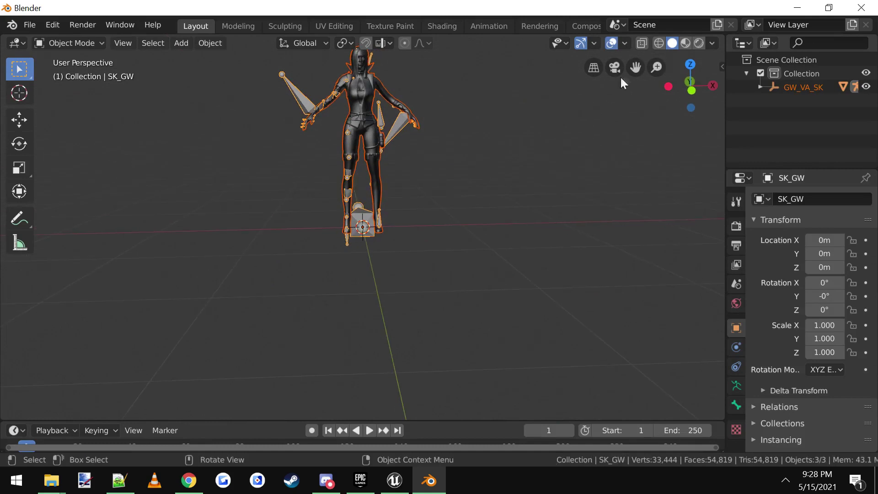
drag(636, 66, 455, 153)
scroll(356, 168, up, 1)
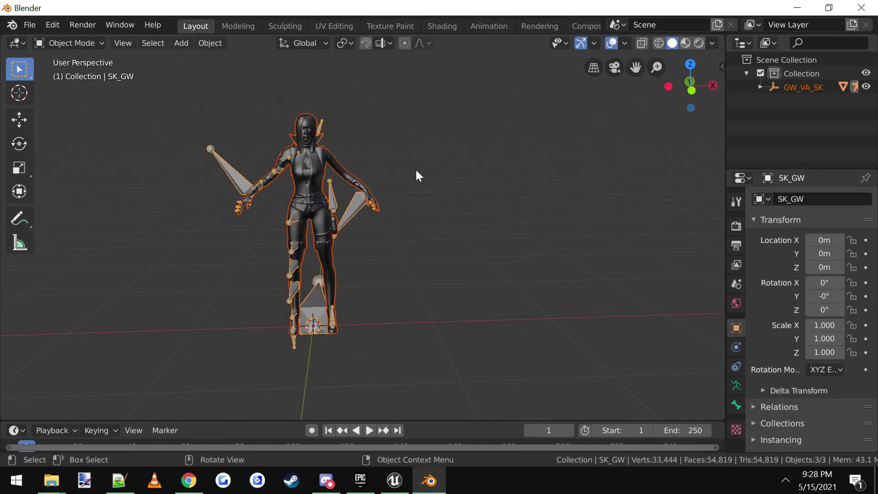
Start an FBX export named FixedCharacter in Desktop/BoneFixTutorial.
click(37, 26)
mouse_move(52, 223)
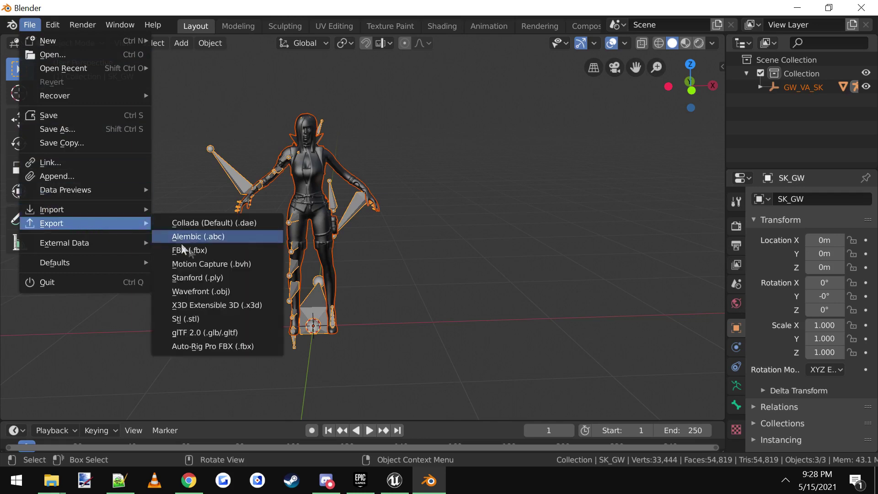
click(185, 250)
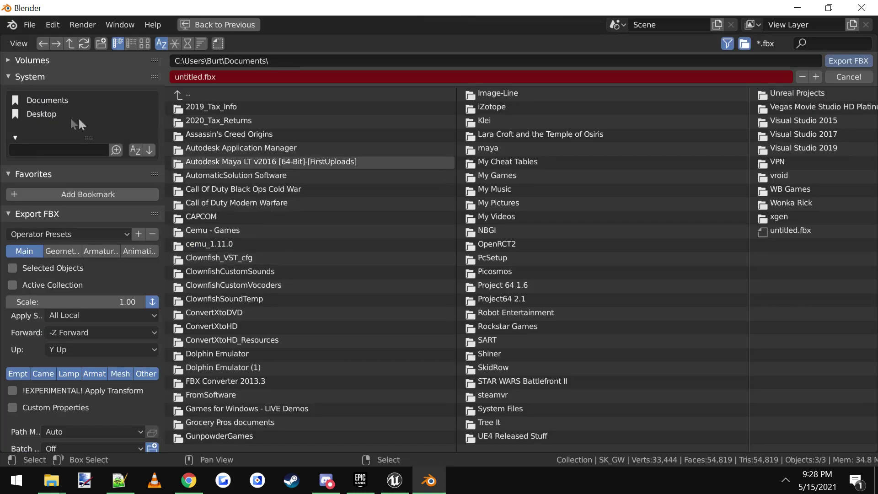
click(54, 115)
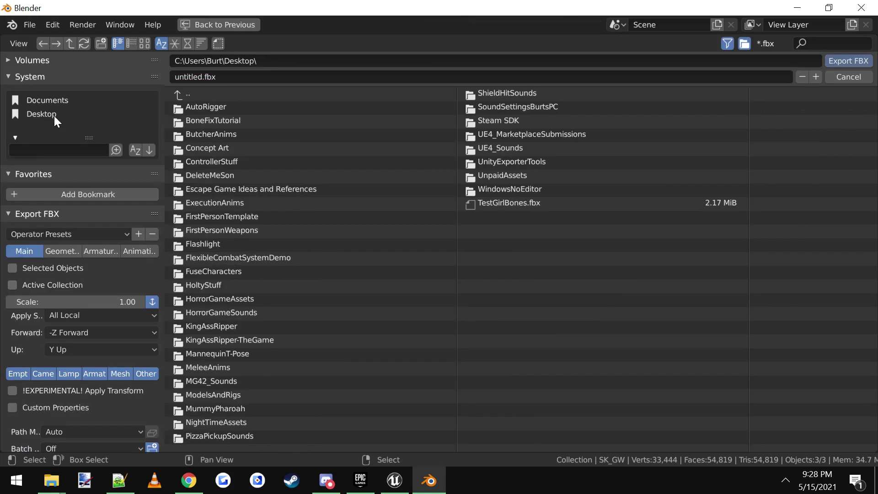
click(215, 122)
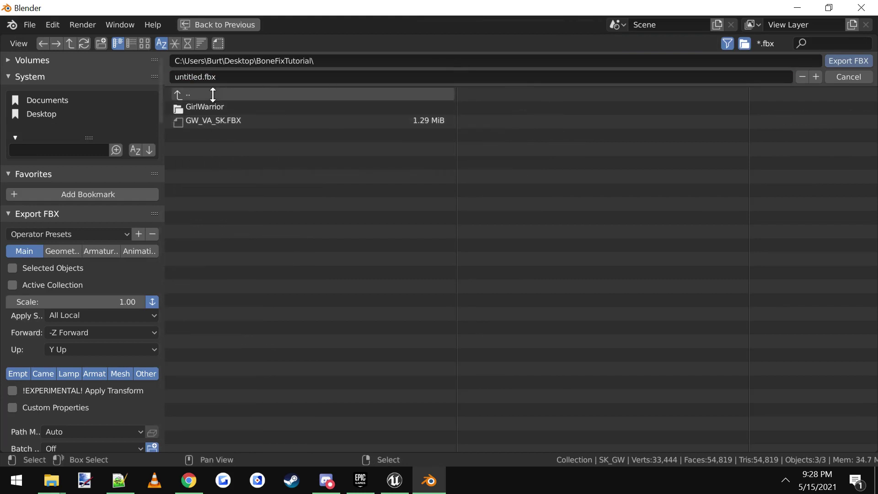
click(232, 81)
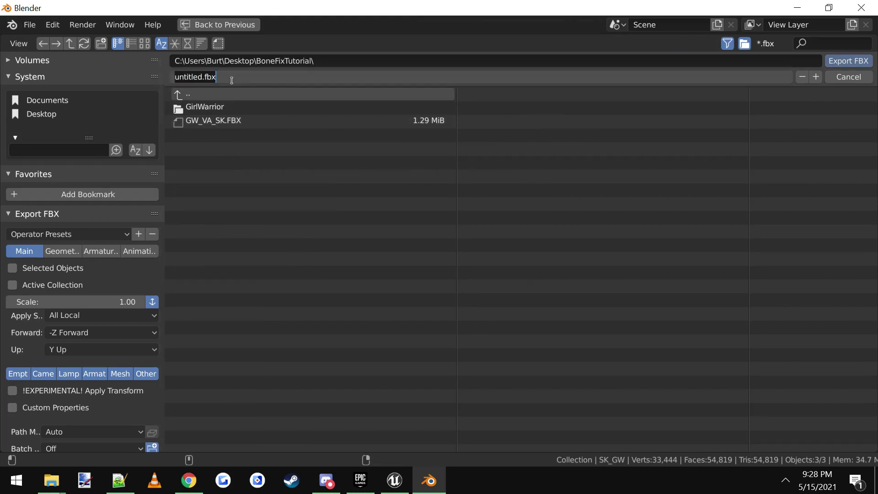
text(FixedCharacter)
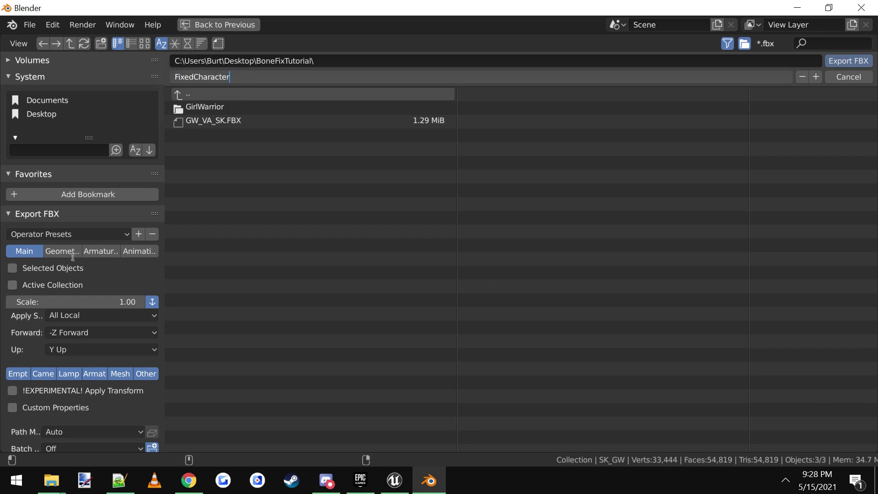
key(Return)
Disable Add Leaf Bones under Armature and export FixedCharacter.fbx.
click(100, 249)
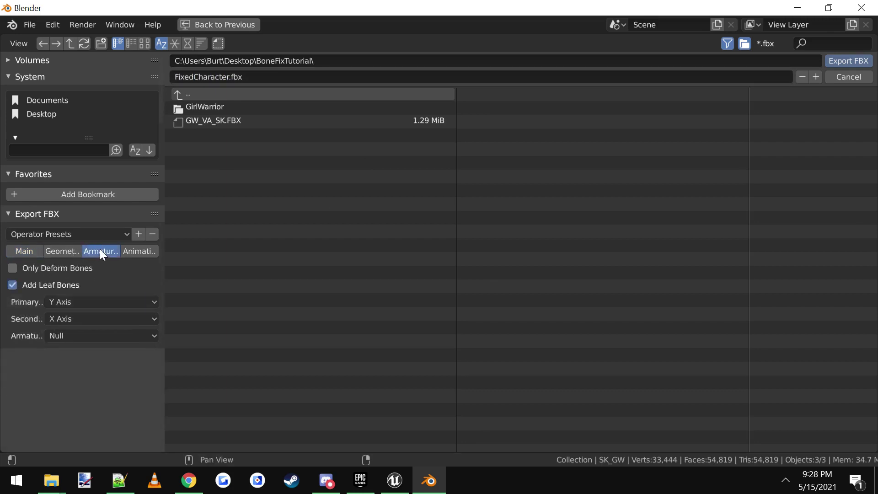
click(12, 285)
click(844, 61)
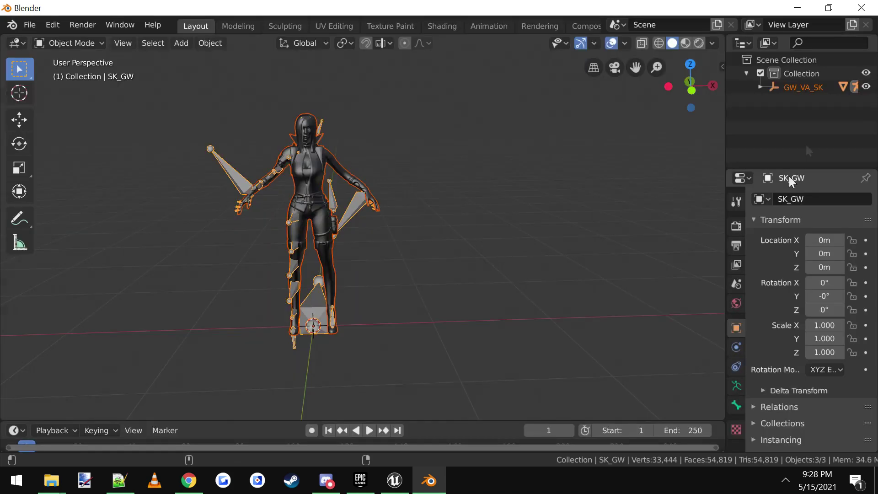
Open the Content root in Unreal, then select FixedCharacter.fbx in File Explorer's BoneFixTutorial folder.
click(394, 480)
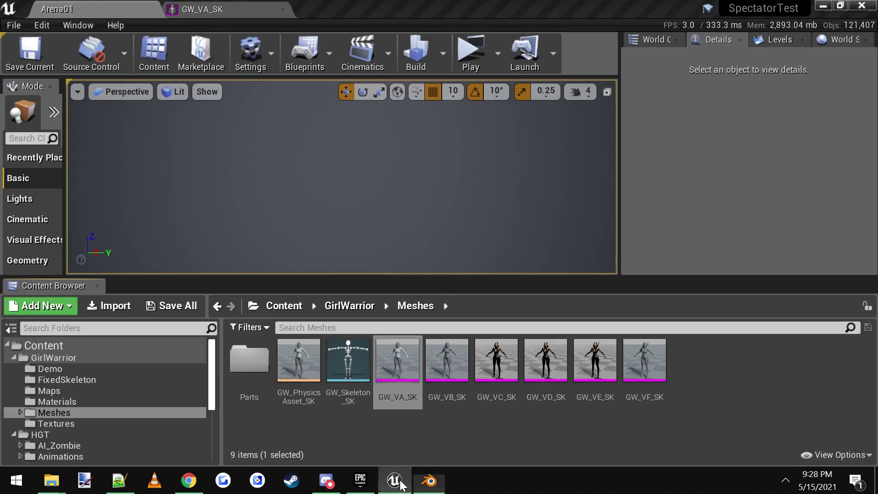
click(55, 345)
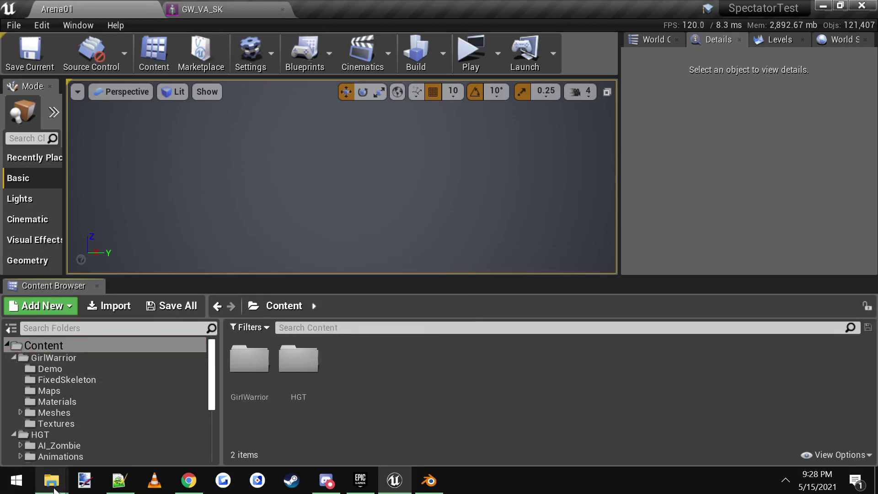
mouse_move(52, 480)
click(211, 427)
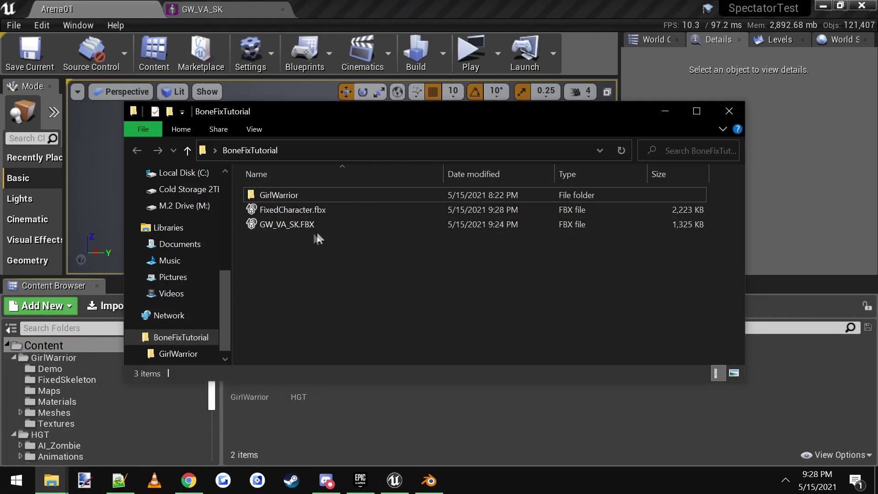
click(293, 209)
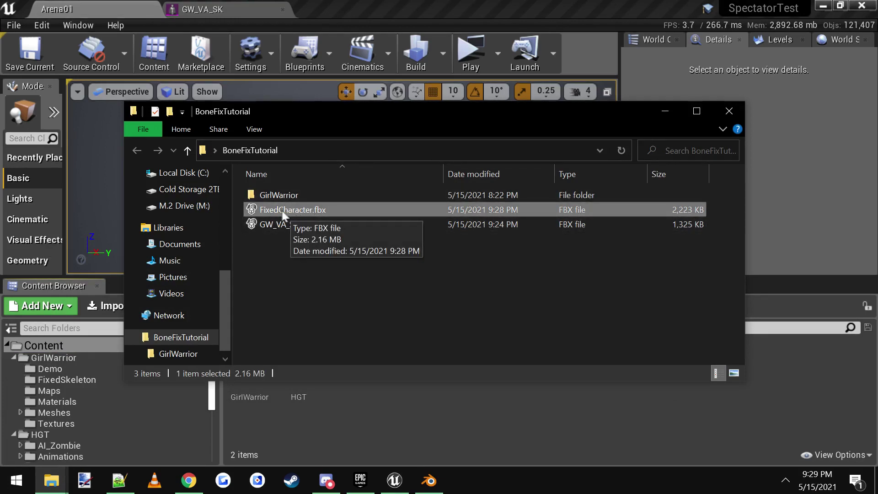
Drag FixedCharacter.fbx into the Content folder, import with default options, and return to Arena01.
drag(287, 210, 497, 428)
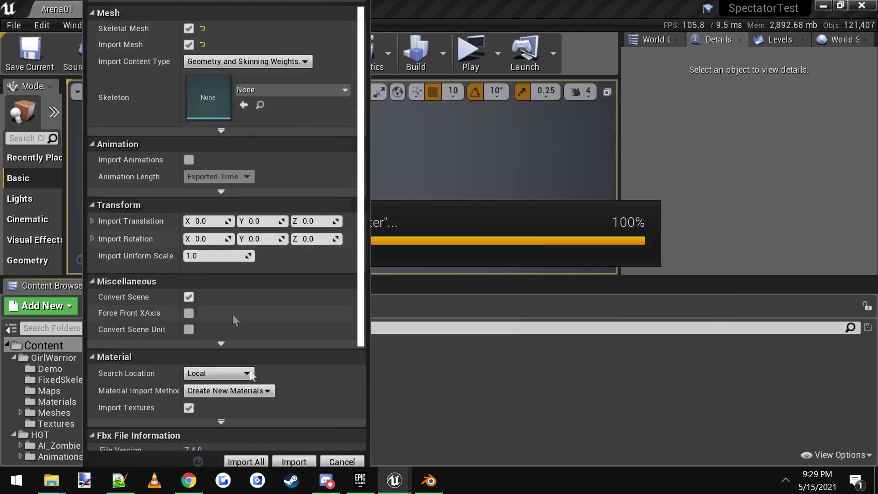
click(294, 462)
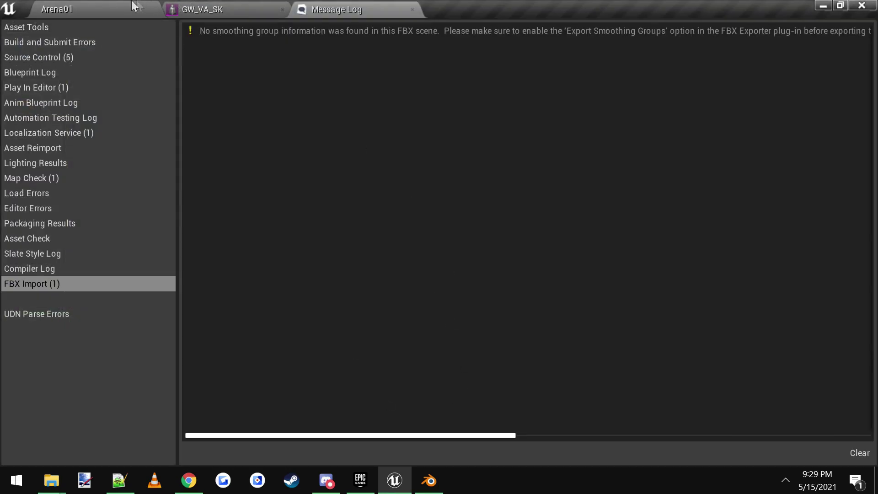
click(103, 5)
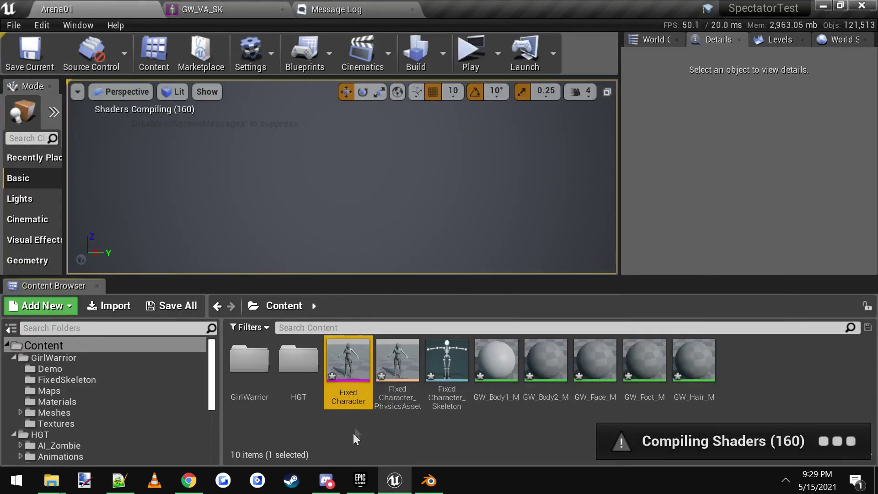
Open FixedCharacter_Skeleton and check its bones from root down to spine_02.
double_click(447, 359)
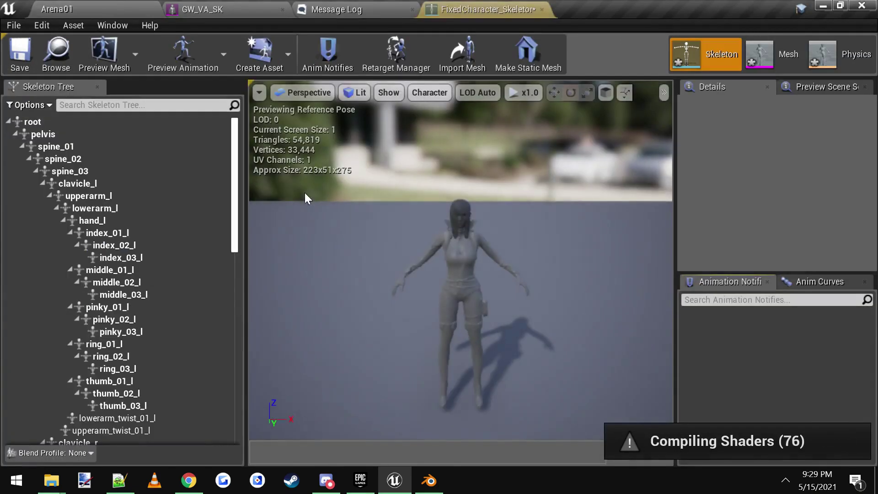
click(46, 121)
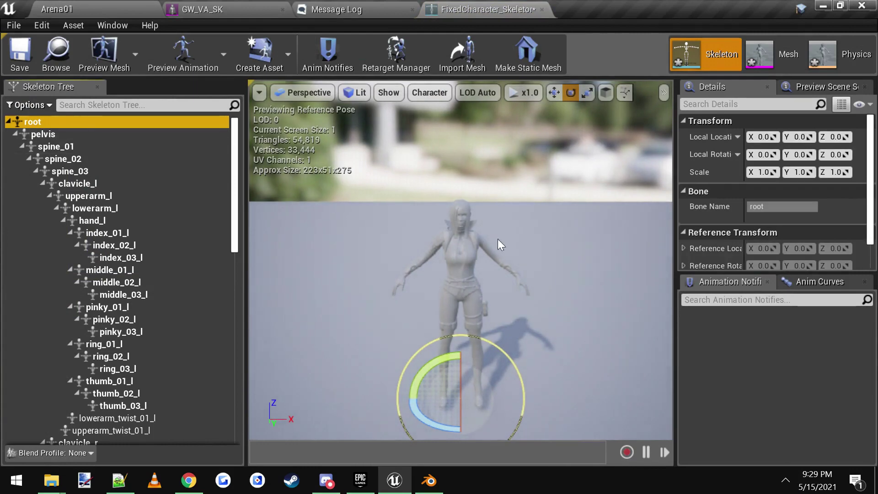
key(Down)
key(Down)
key(Down)
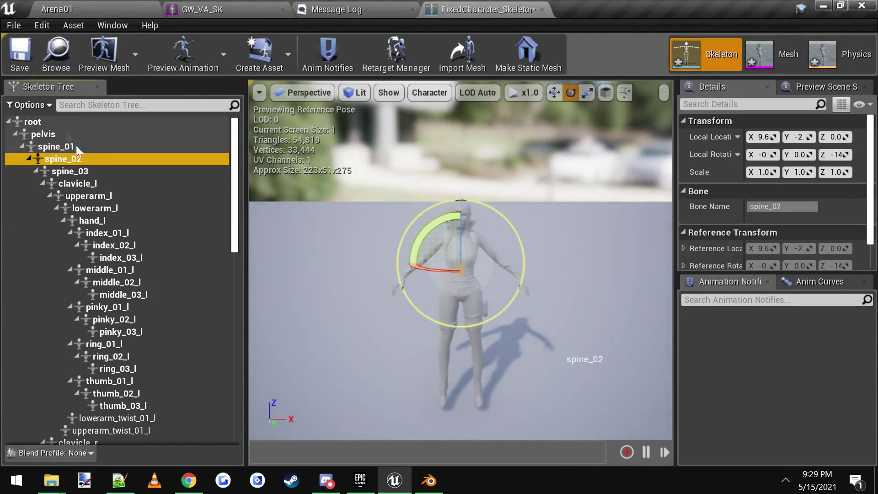
click(56, 121)
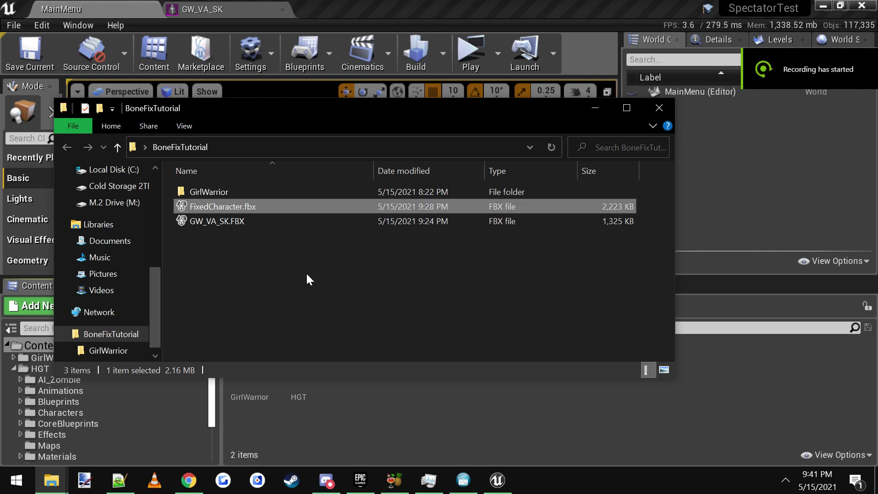
Re-import FixedCharacter.fbx using UE4_Mannequin_Skeleton, then return to the MainMenu level.
drag(216, 206, 497, 416)
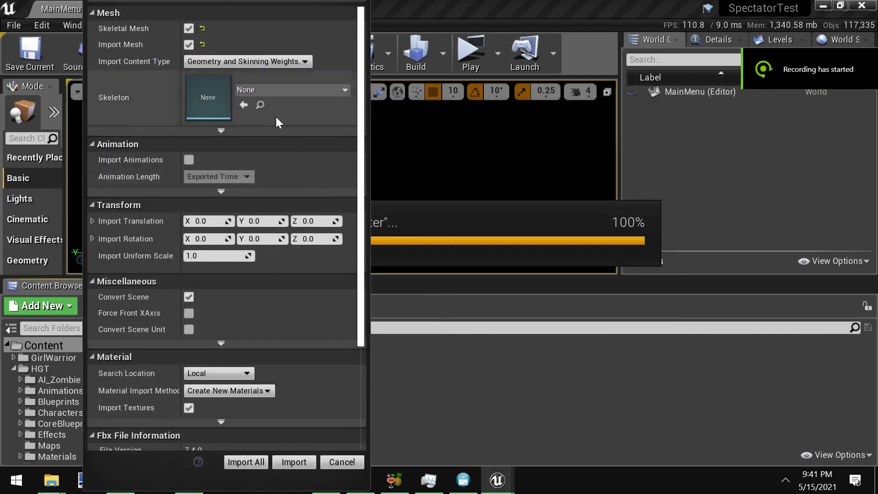
click(286, 89)
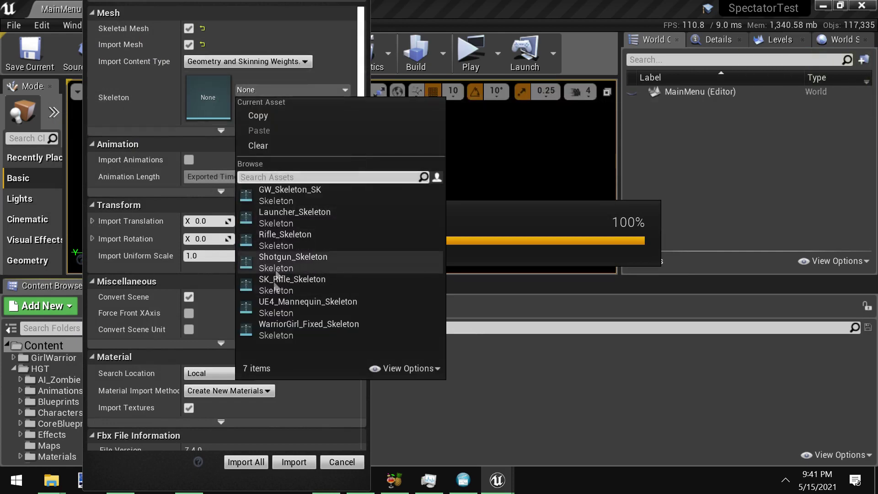
click(309, 305)
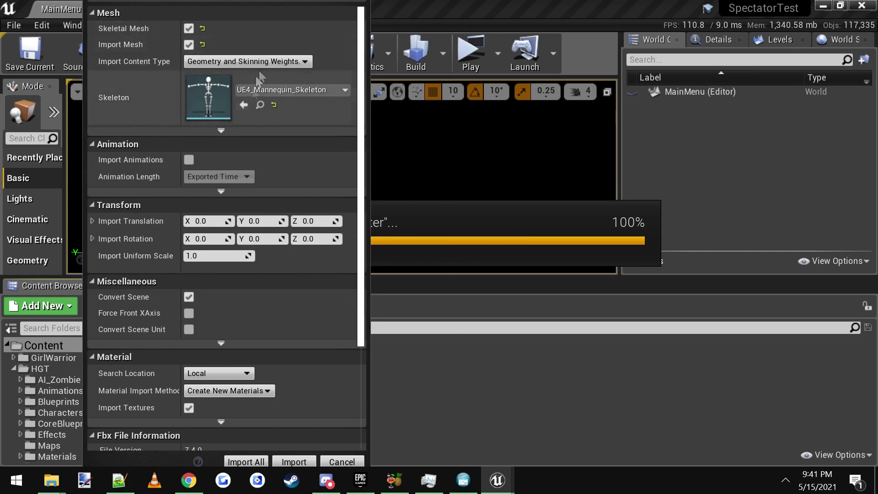
scroll(291, 402, down, 1)
click(287, 459)
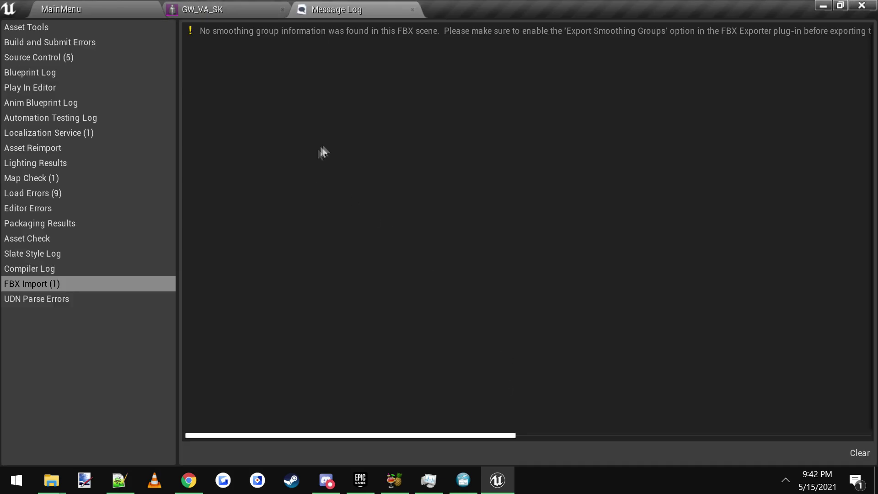
click(114, 8)
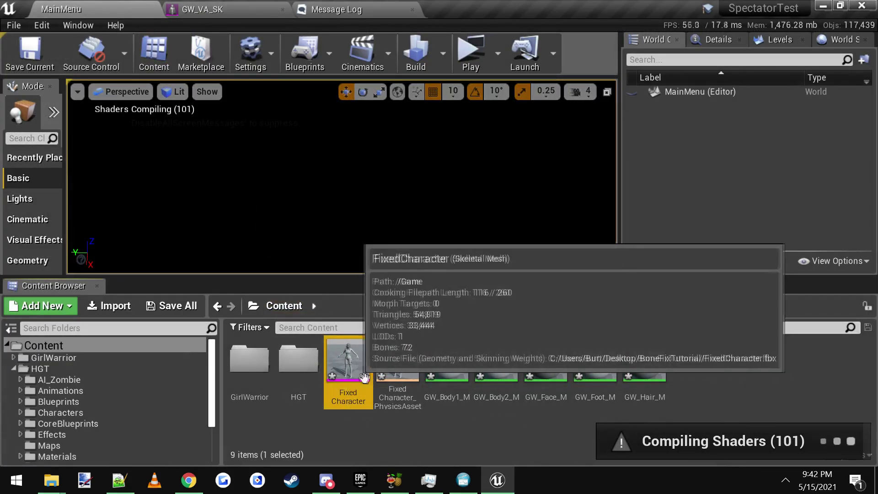
Open the FixedCharacter mesh, check its Root bone, and go back to MainMenu.
double_click(348, 371)
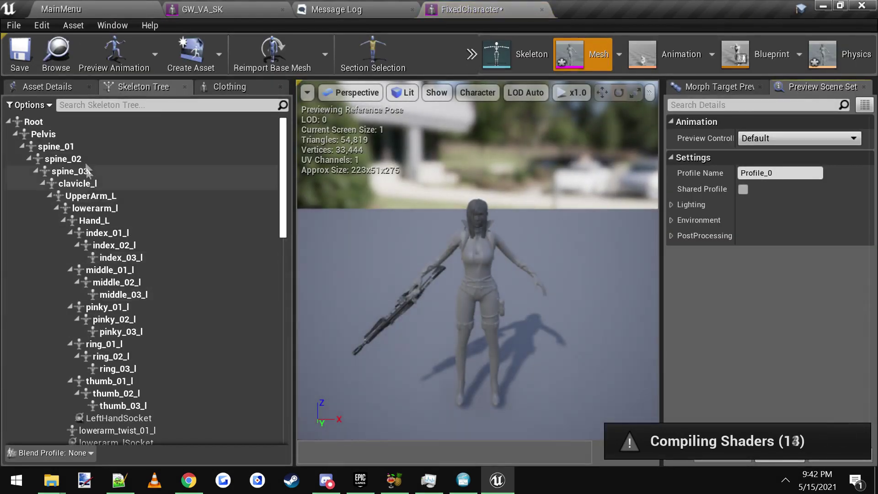
click(41, 121)
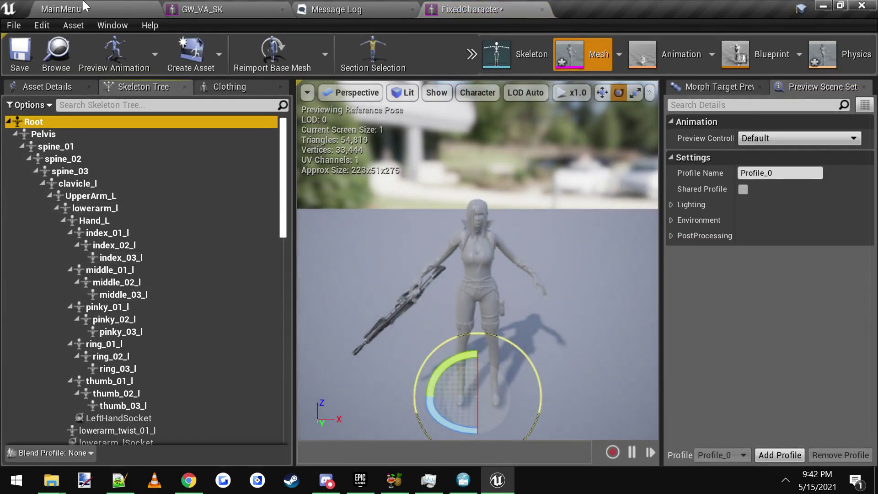
click(122, 7)
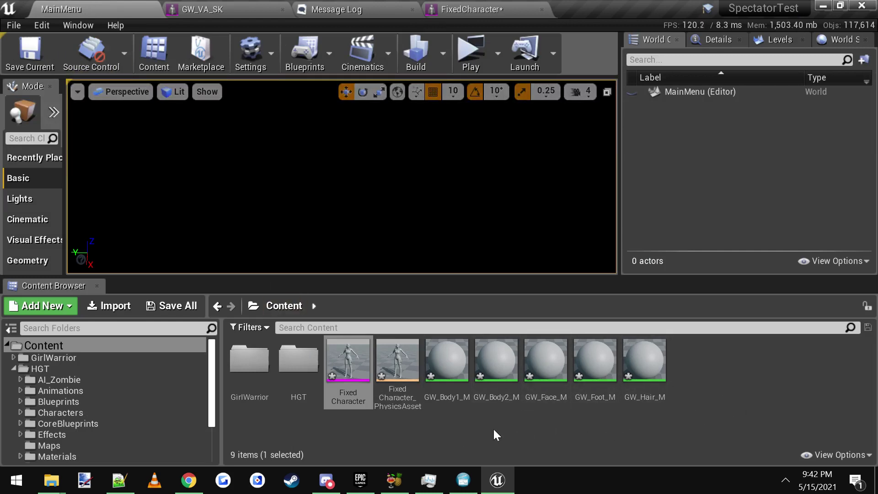
click(395, 374)
click(532, 420)
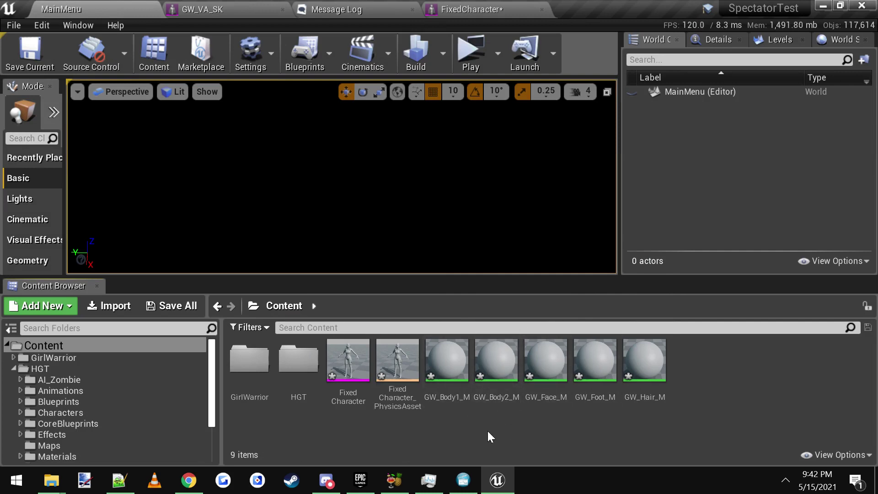
click(349, 363)
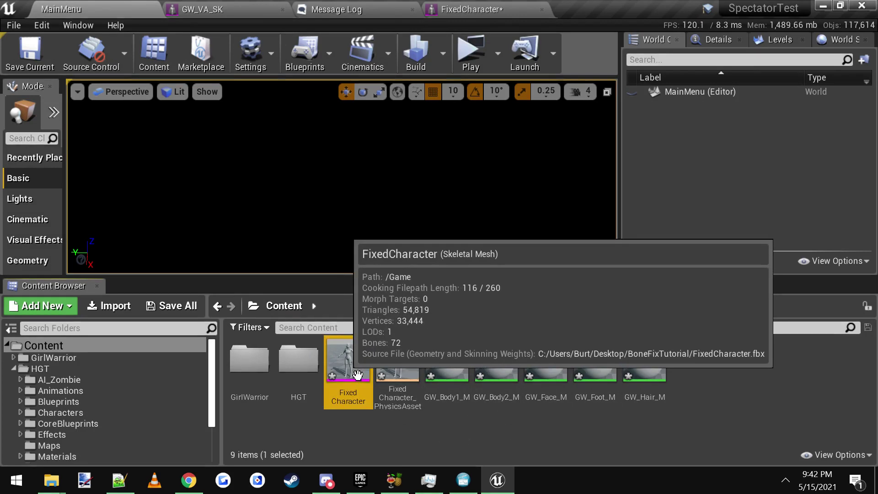
right_click(350, 367)
mouse_move(384, 77)
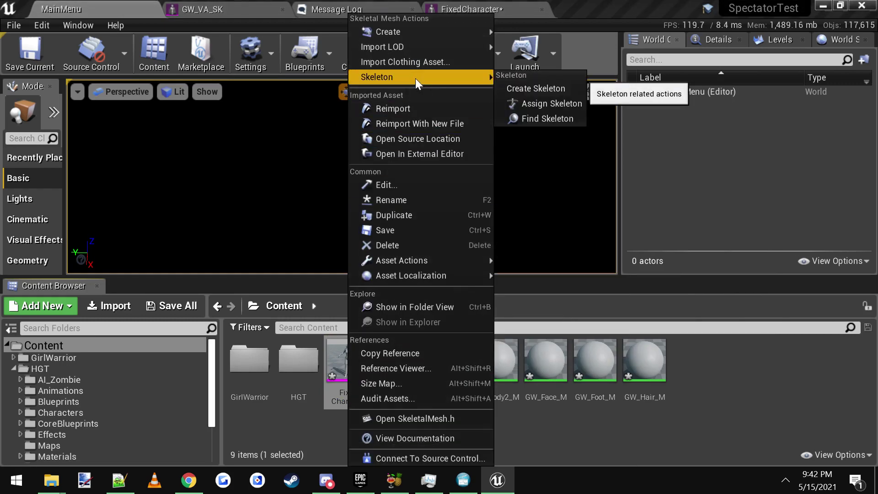
click(560, 109)
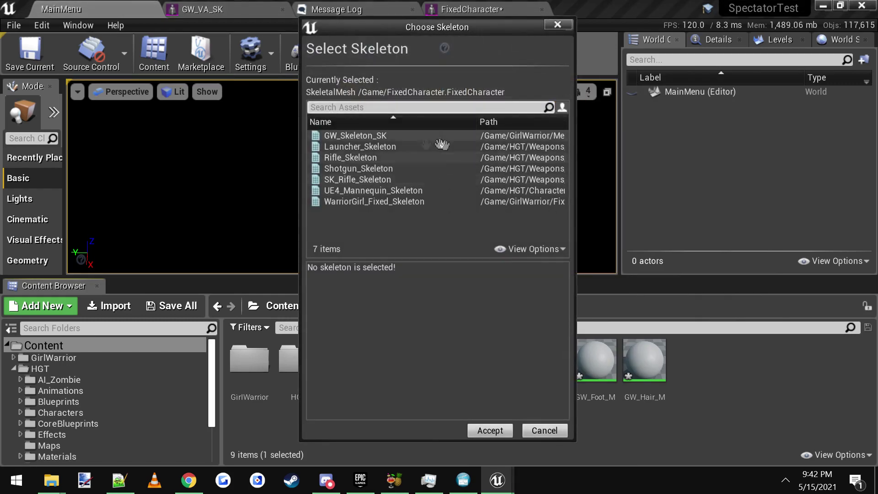
click(374, 190)
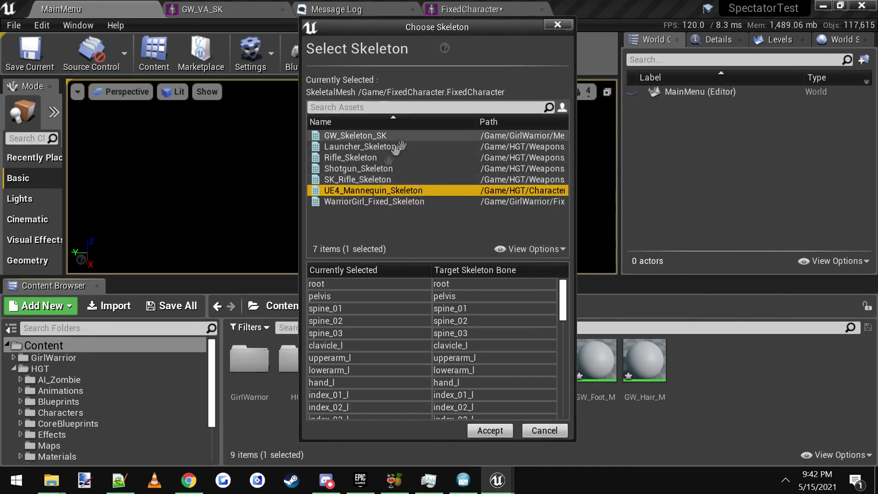
click(545, 430)
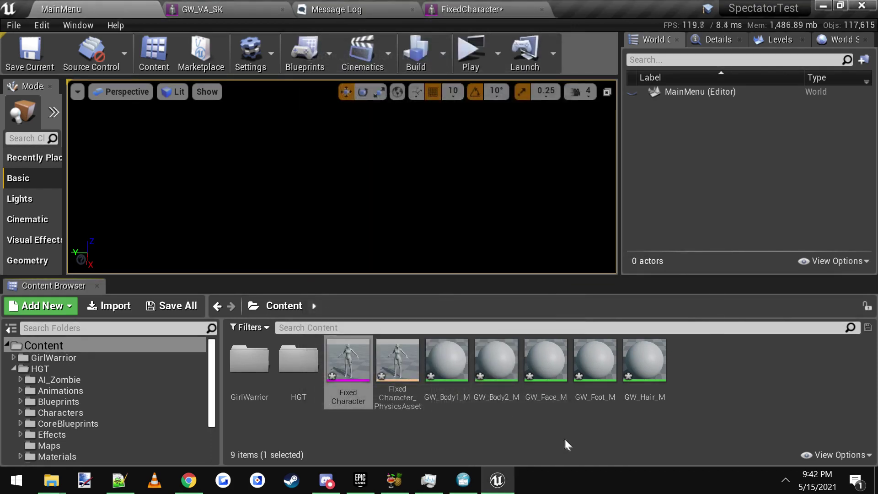